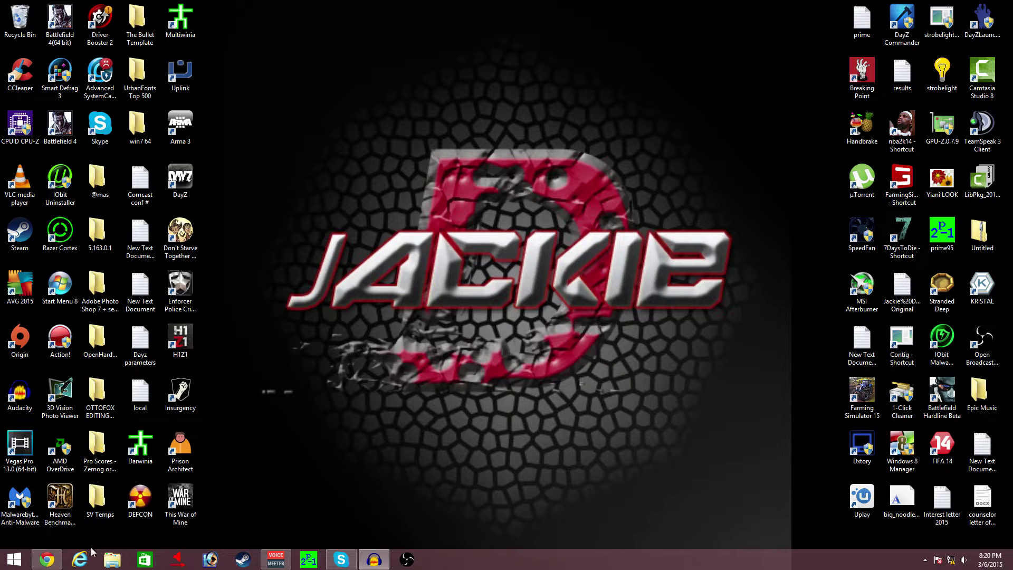
- From the Epoch installation guide in Google Docs, download the AIA Terrain Pack torrent
left_click(60, 561)
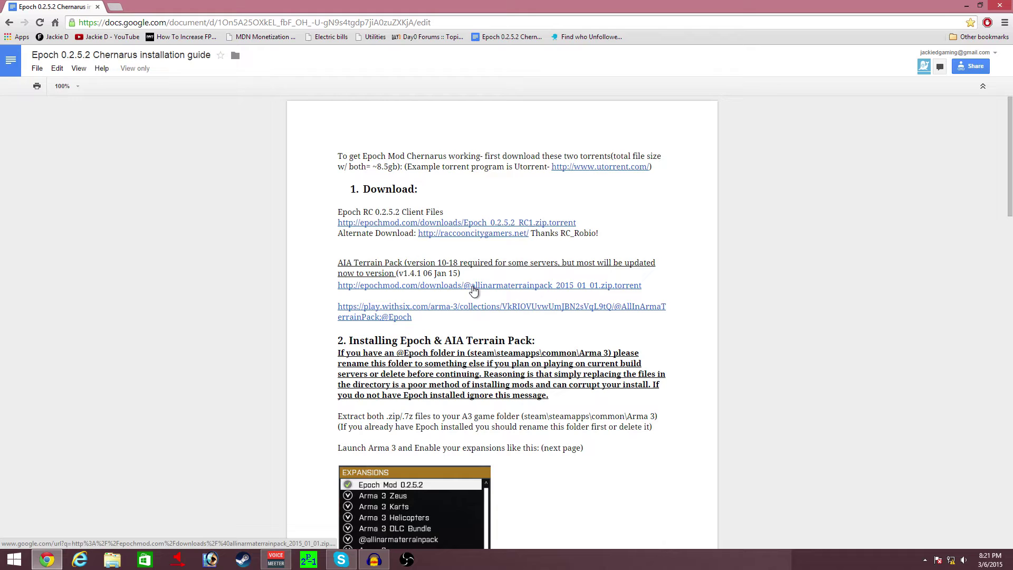
left_click(531, 289)
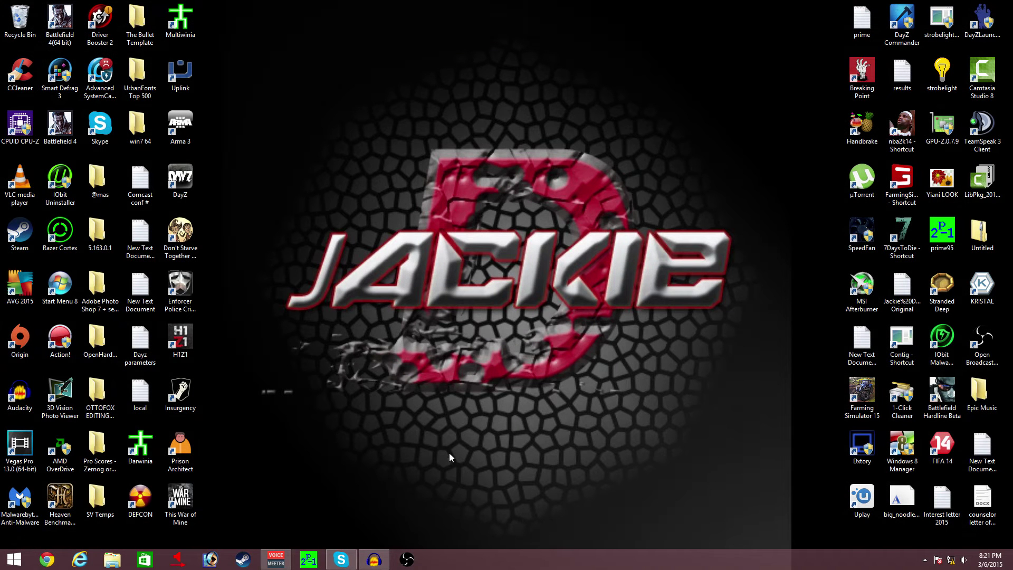
- Search Downloads for 'allinarma' and select the All-in-Arma-Terrain-Pack-(AiA-TP)-v2014-10-18 archive
left_click(111, 562)
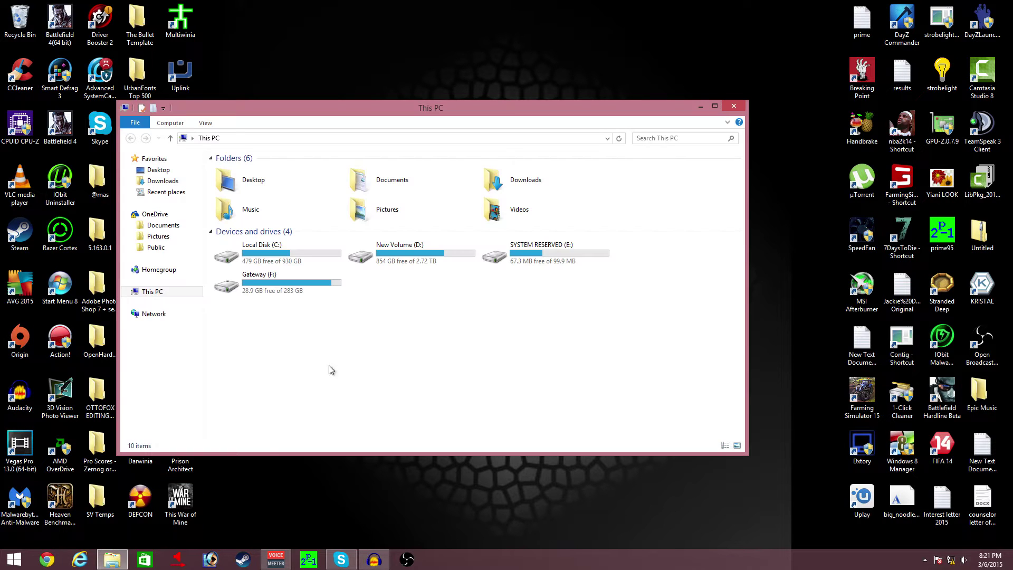
double_click(516, 187)
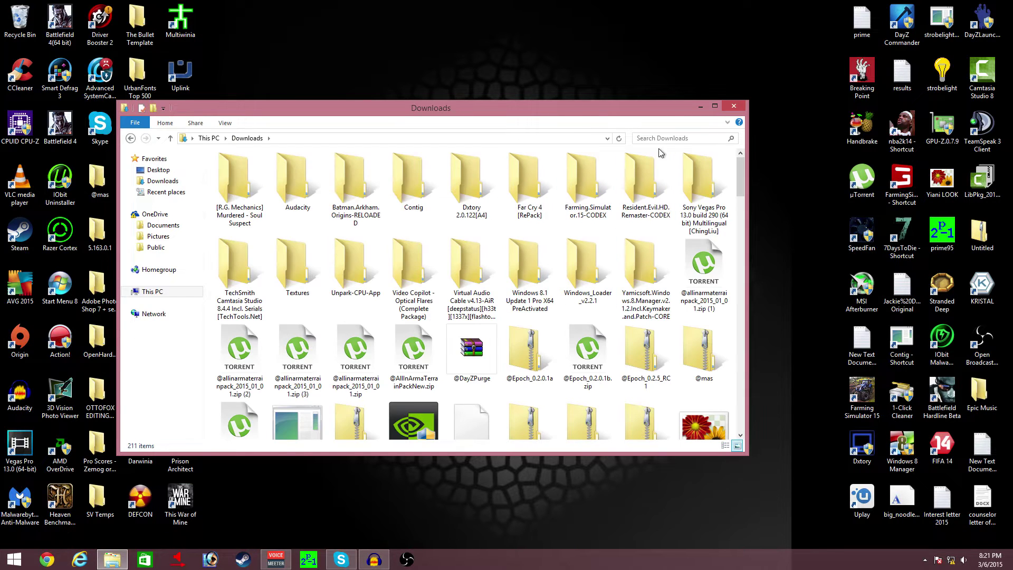
left_click(671, 137)
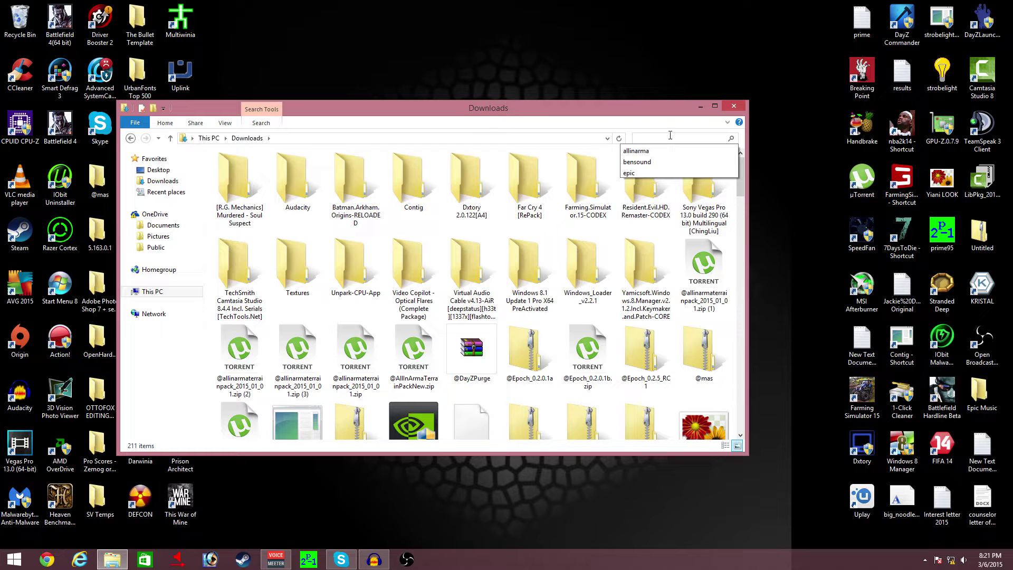
key("Down")
key("Return")
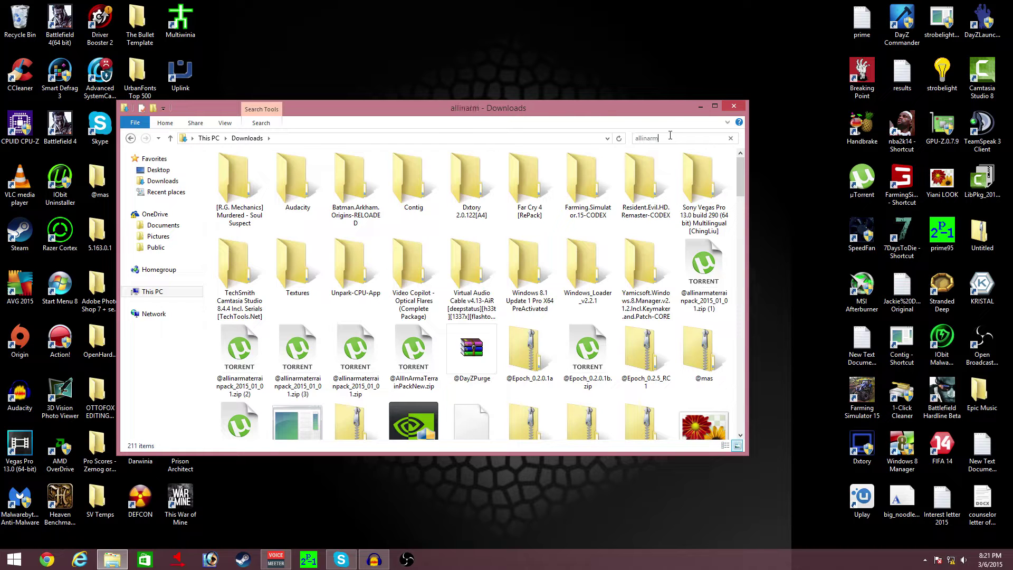
left_click(264, 268)
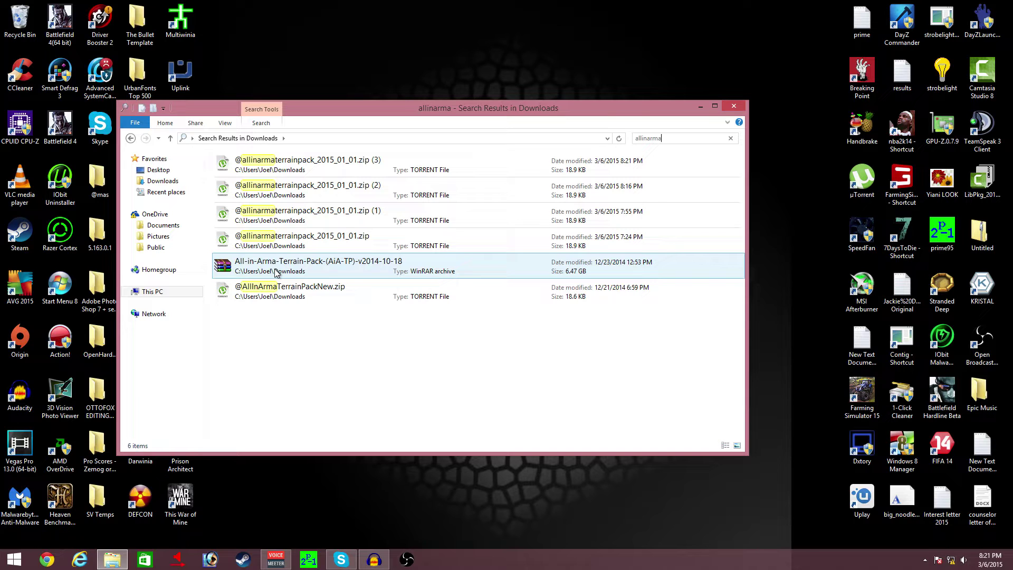
double_click(275, 272)
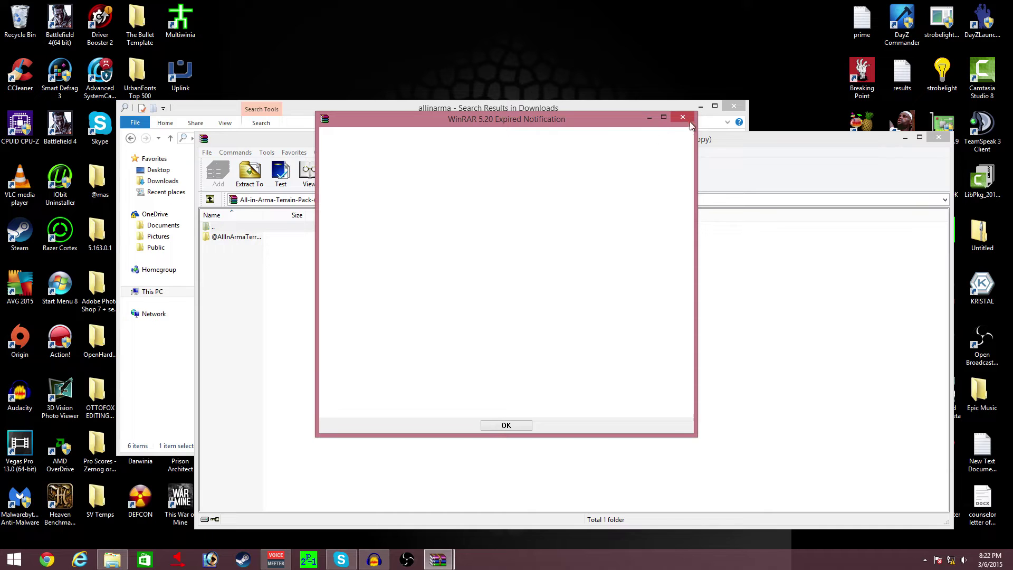
left_click(681, 116)
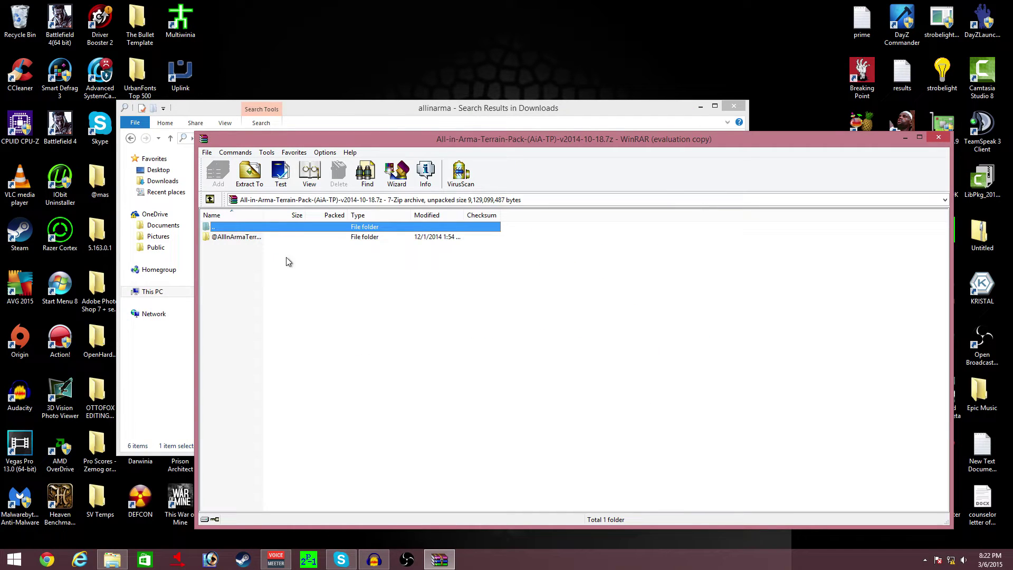
left_click(258, 239)
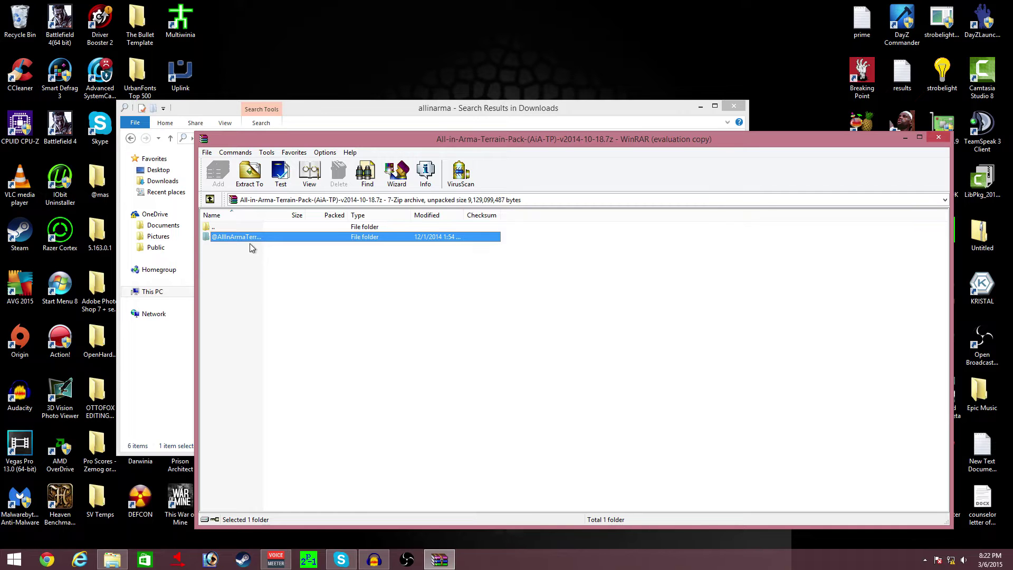
left_click_drag(364, 143, 454, 102)
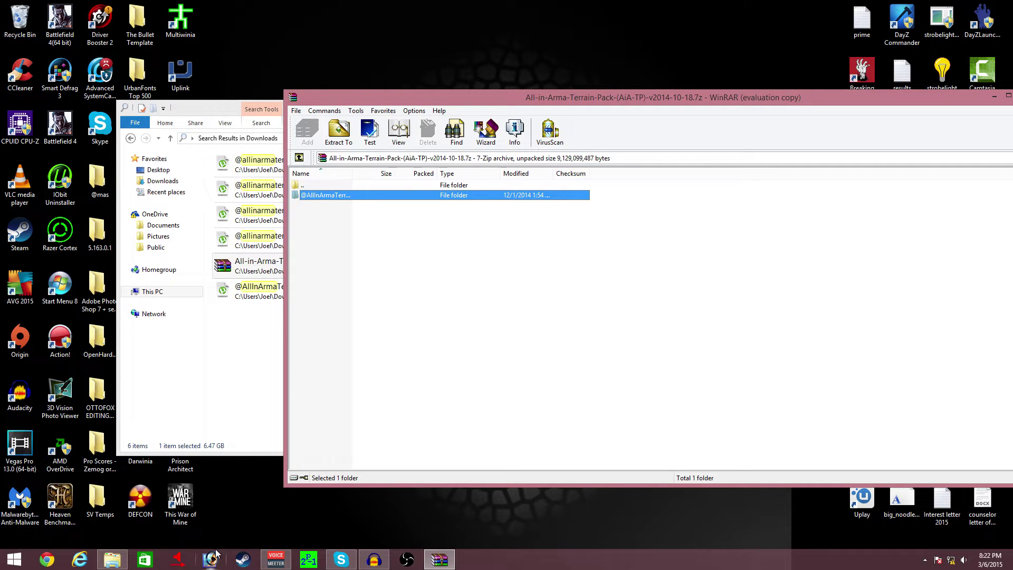
mouse_move(111, 561)
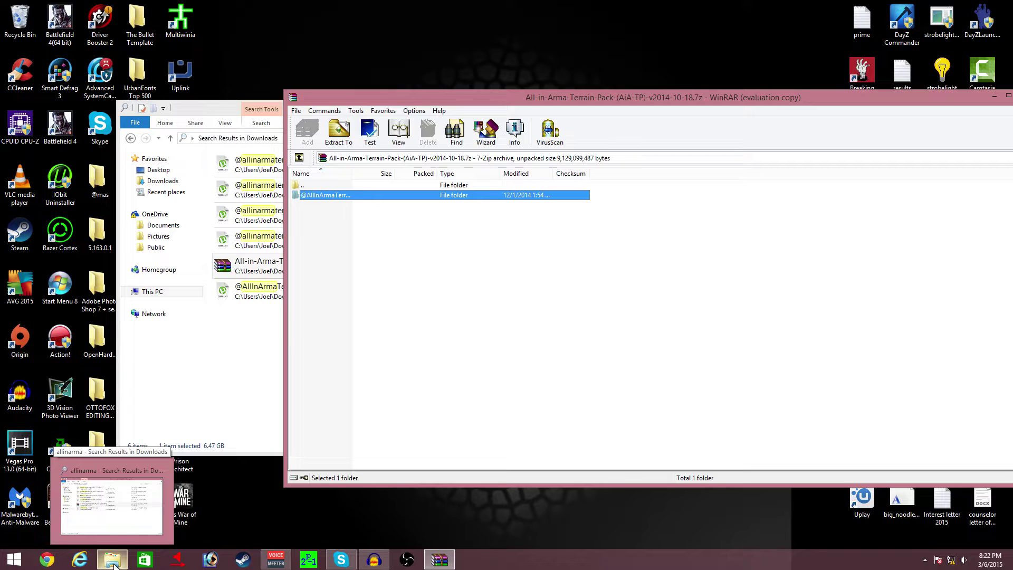
right_click(113, 561)
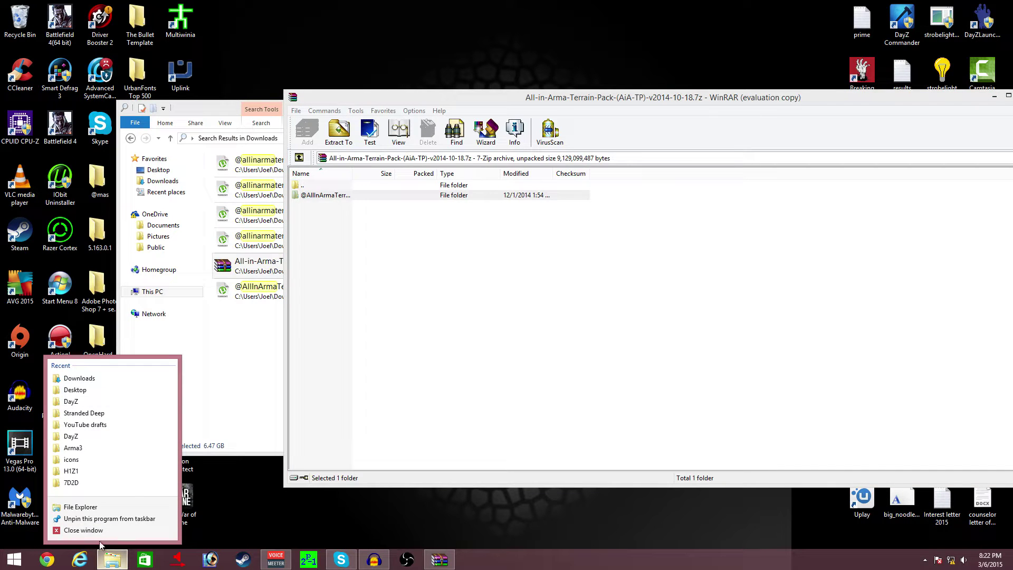
- Open C:\Program Files (x86)\Steam\SteamApps\common\Arma 3 in a new window beside WinRAR
left_click(89, 511)
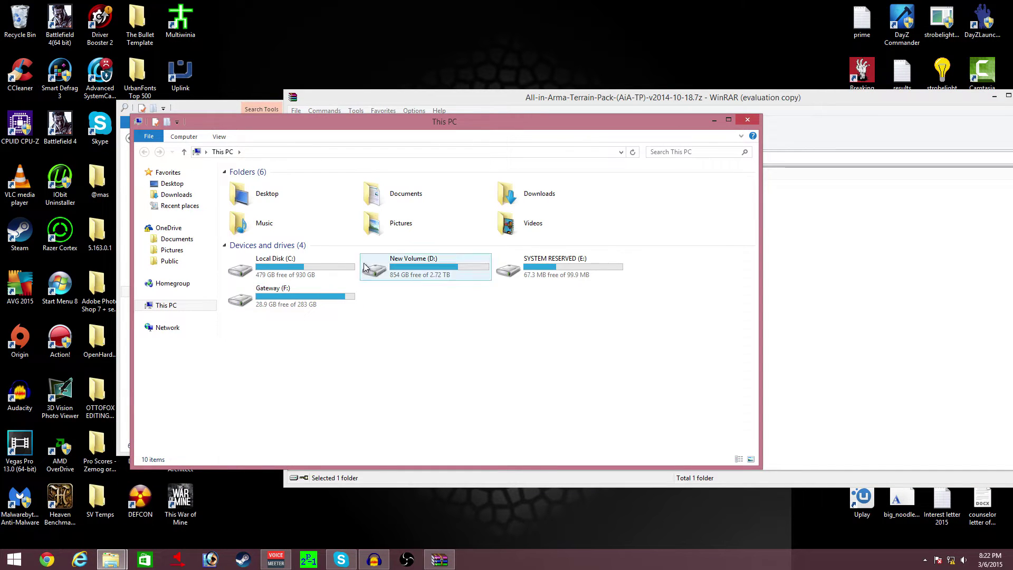
double_click(280, 280)
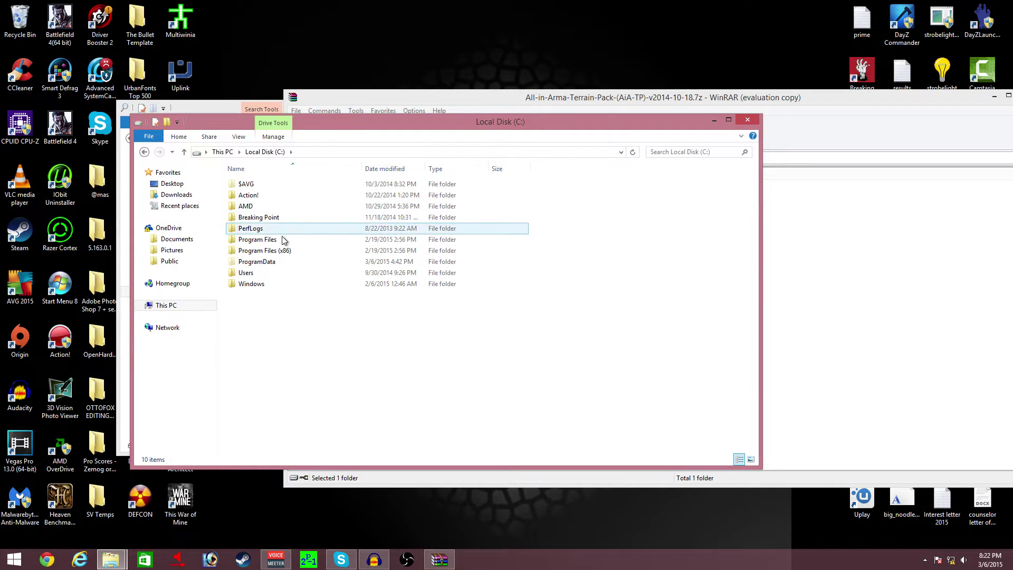
double_click(275, 252)
scroll(324, 337, "down", 9)
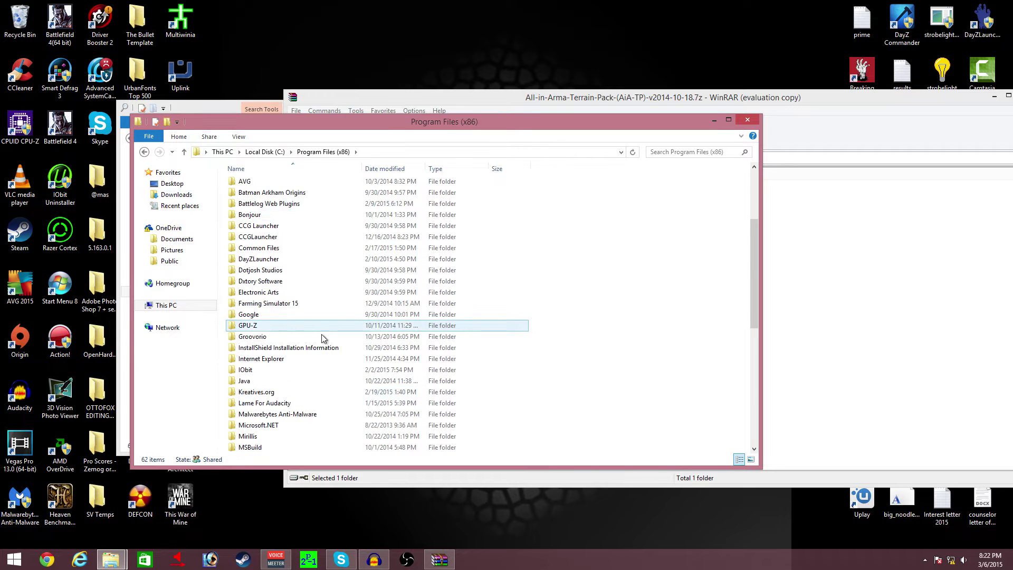
scroll(323, 363, "down", 2)
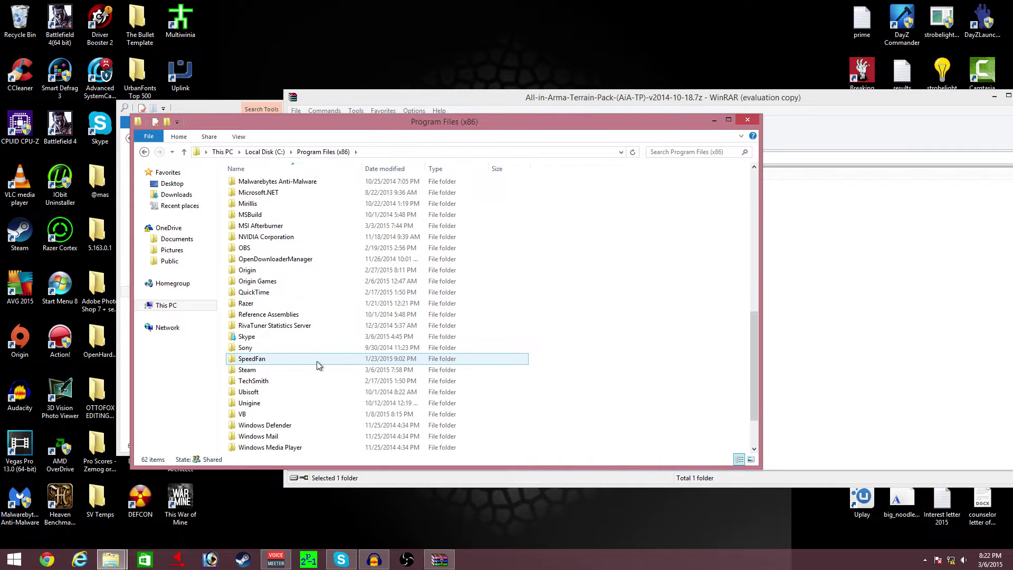
left_click(297, 376)
double_click(297, 376)
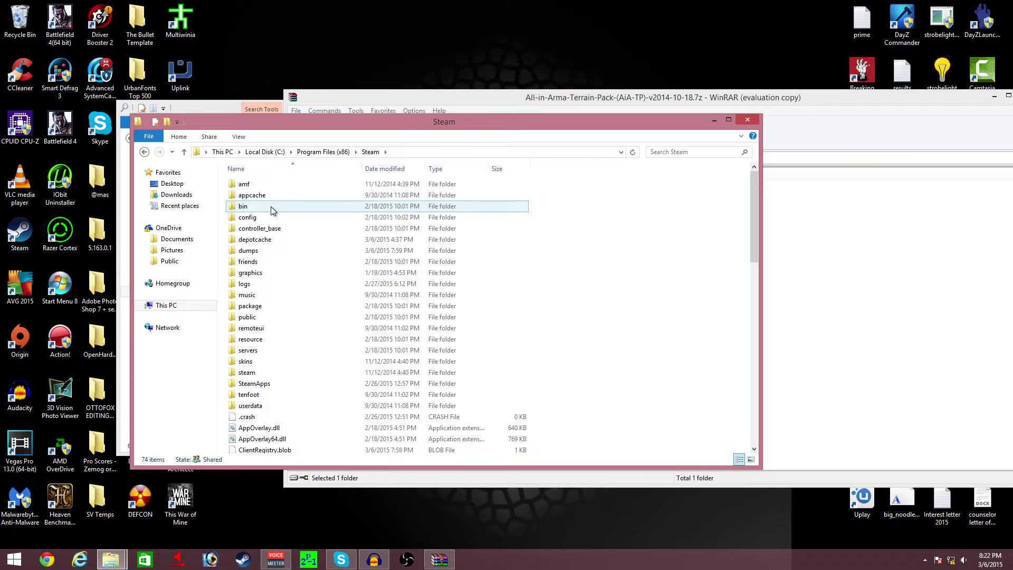
double_click(286, 390)
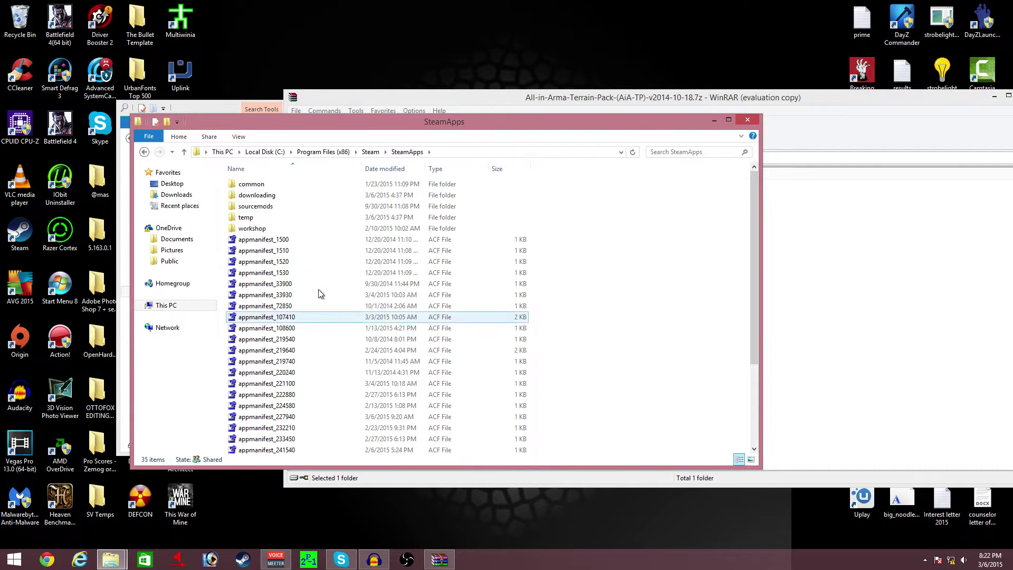
left_click(287, 191)
double_click(286, 191)
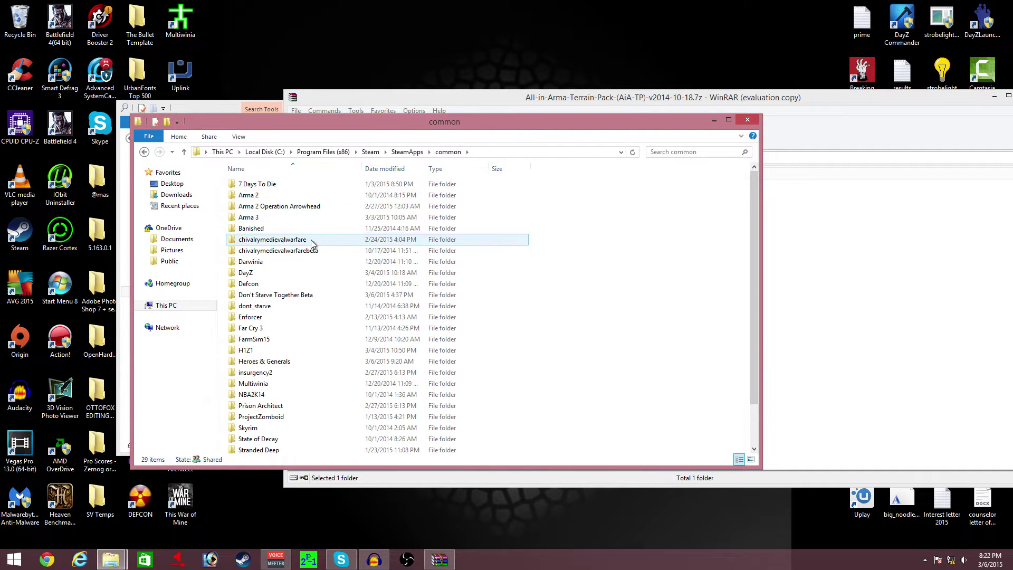
double_click(267, 207)
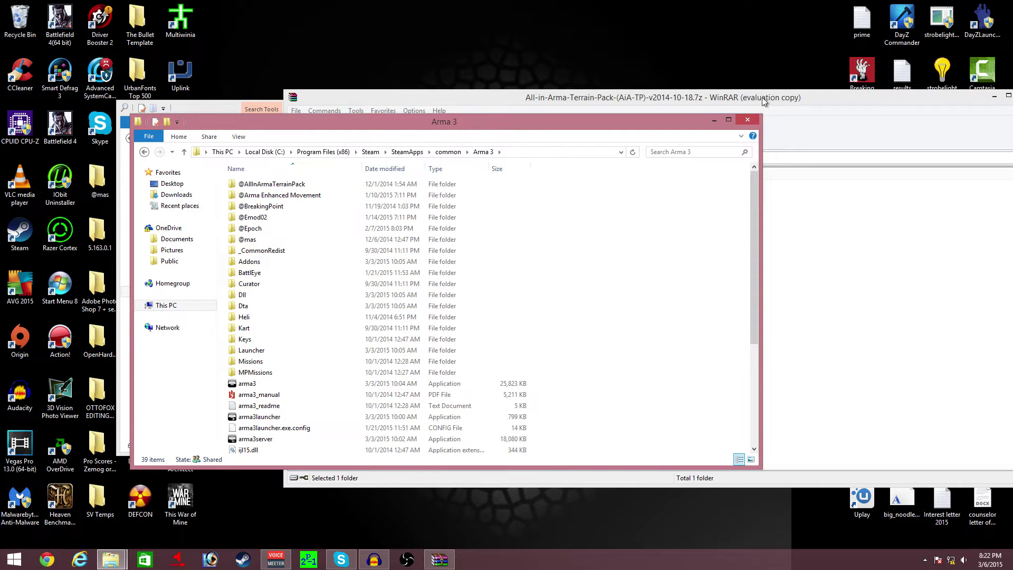
left_click_drag(468, 126, 381, 139)
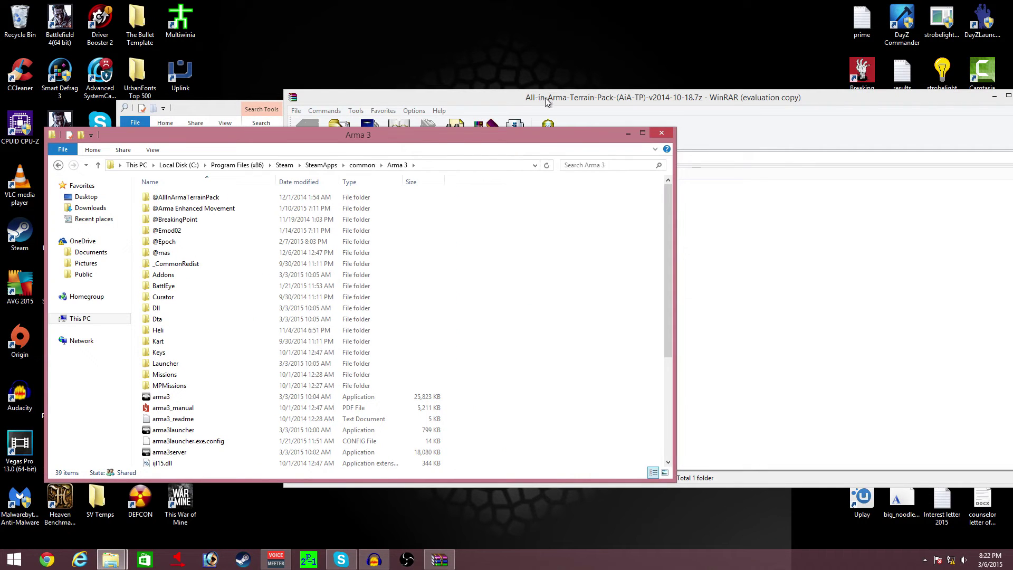
left_click(545, 96)
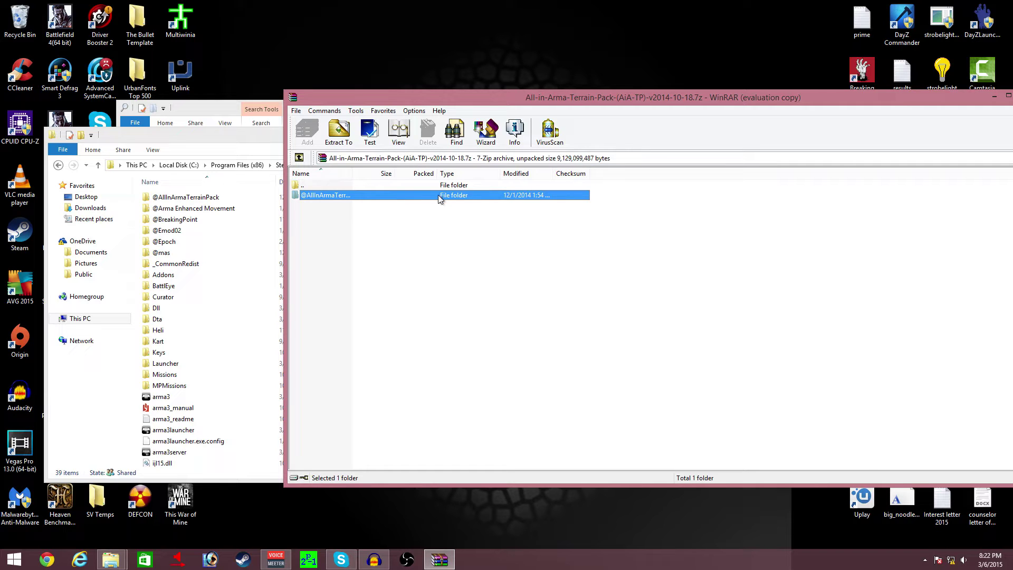
left_click_drag(326, 239, 190, 199)
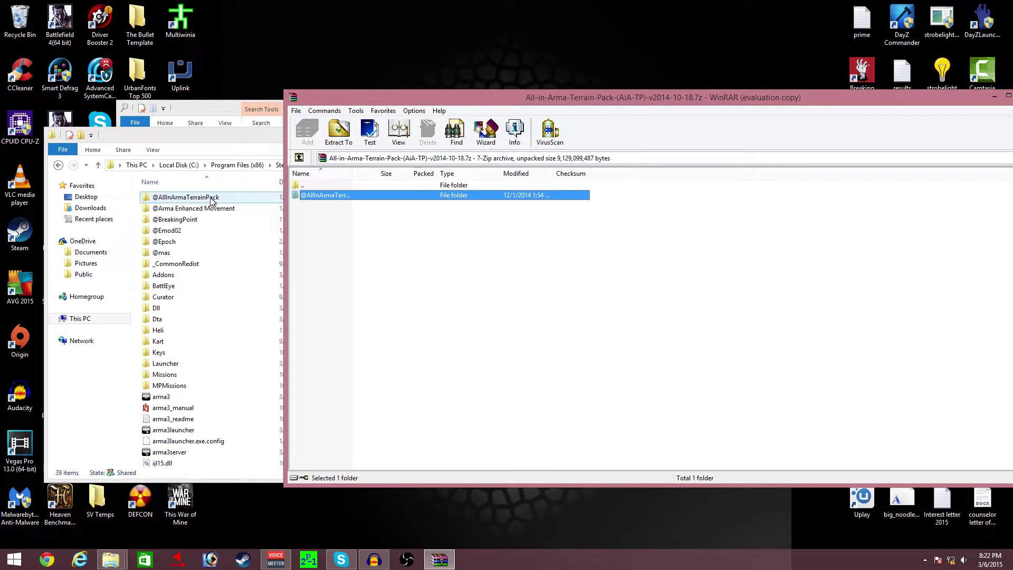
left_click_drag(213, 199, 213, 200)
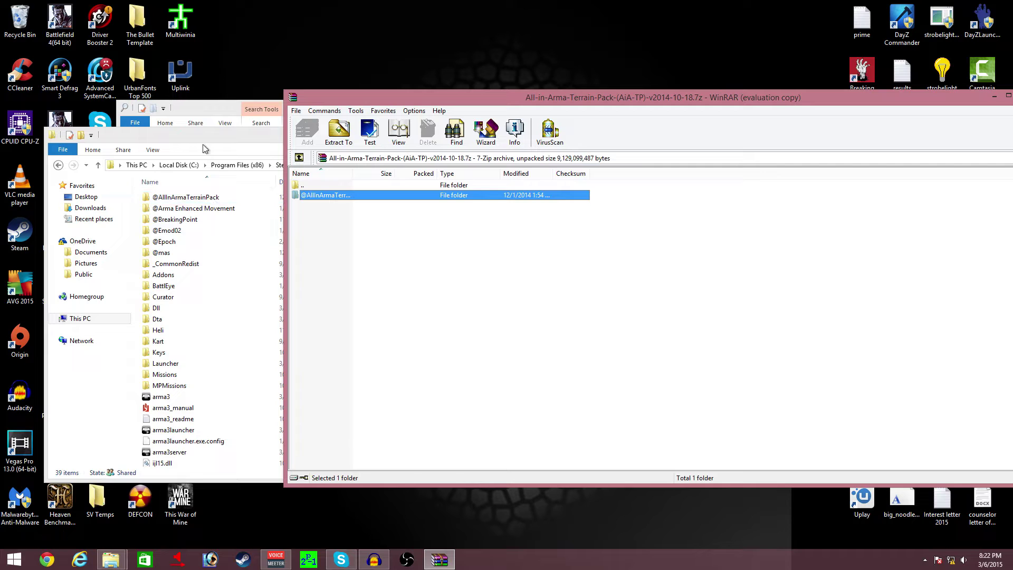
- Close the Arma 3 folder, the WinRAR archive and the Downloads search windows
left_click(210, 136)
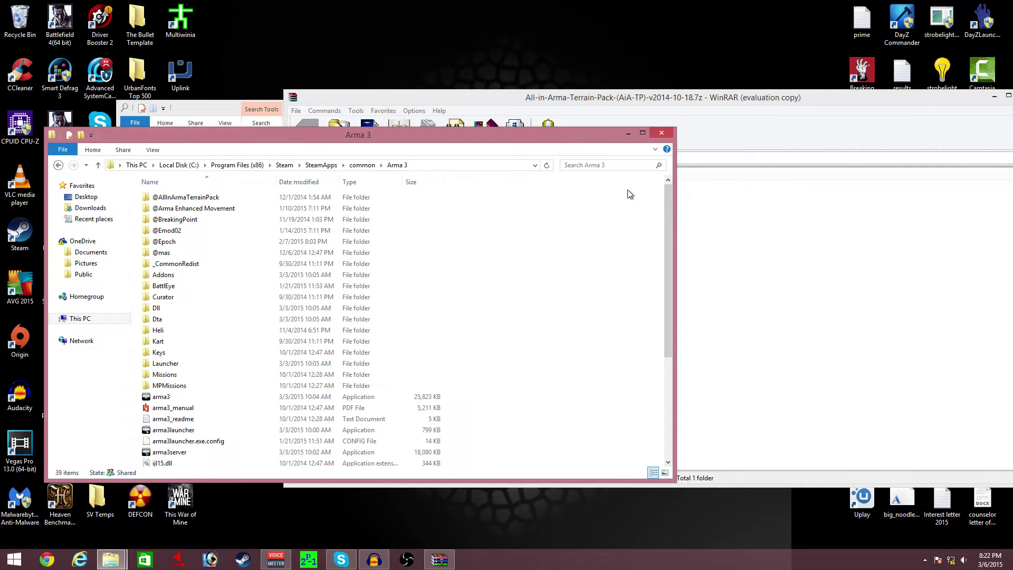
left_click(663, 133)
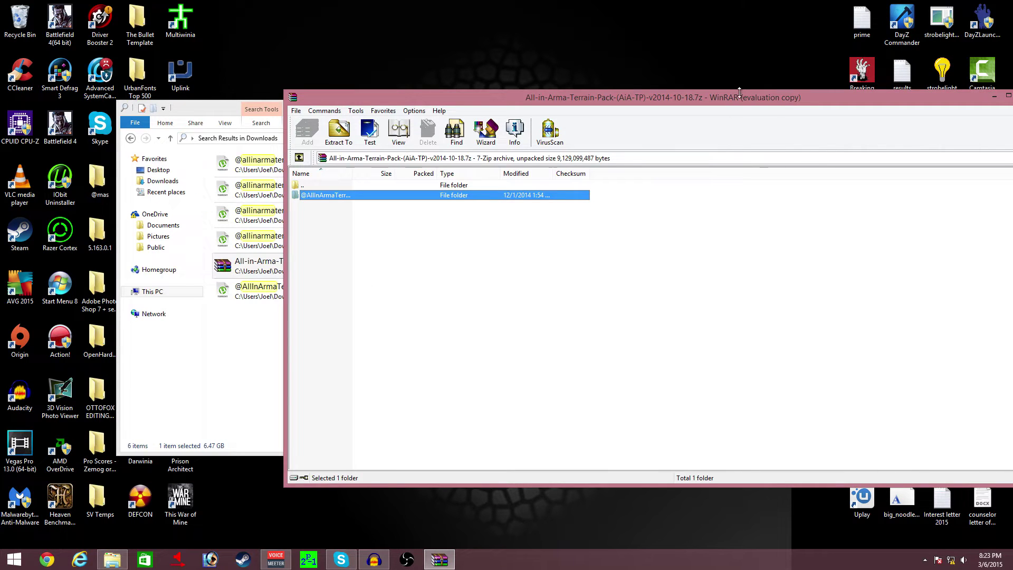
left_click_drag(770, 101, 631, 107)
left_click(883, 103)
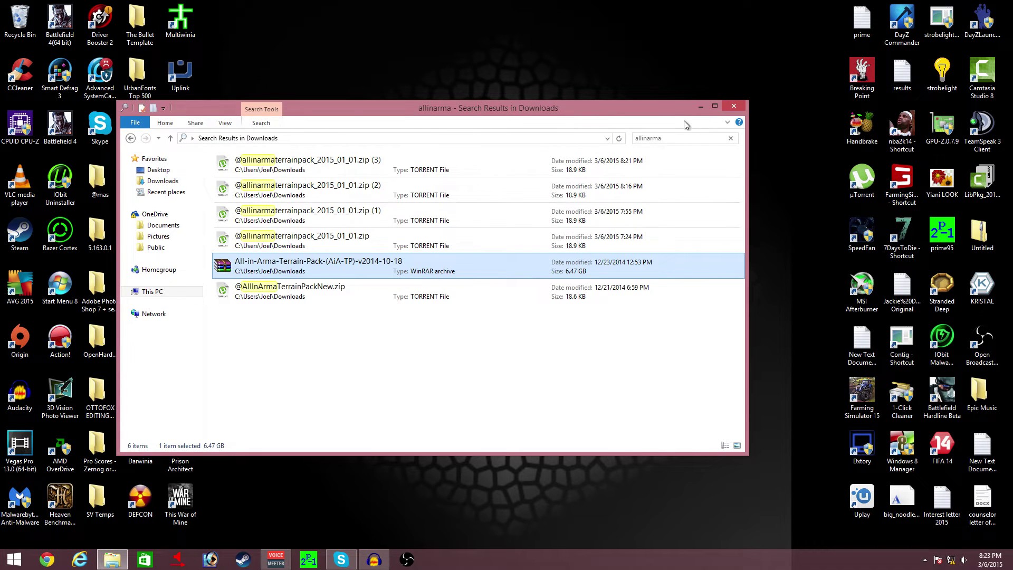
left_click(734, 106)
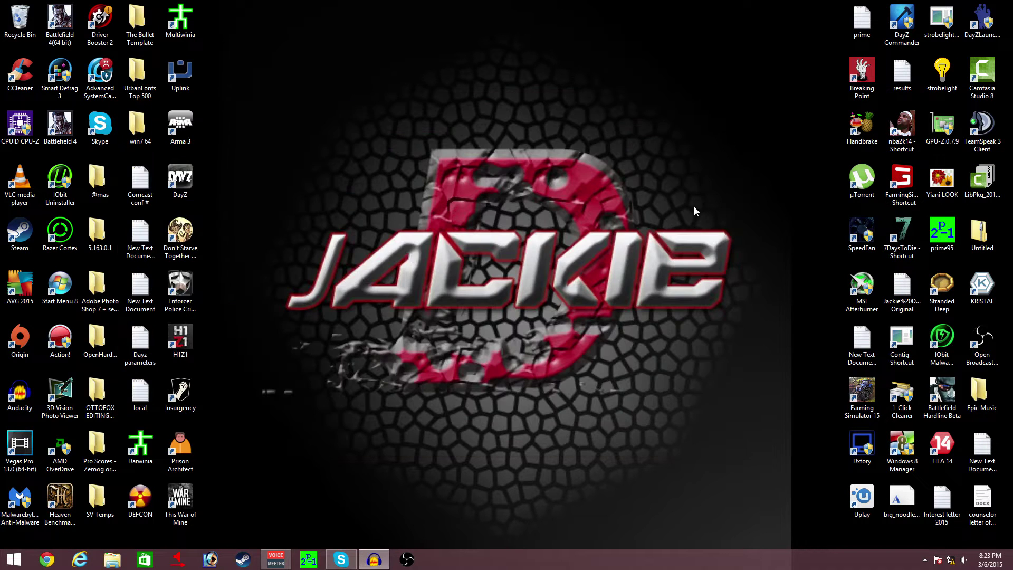
double_click(180, 128)
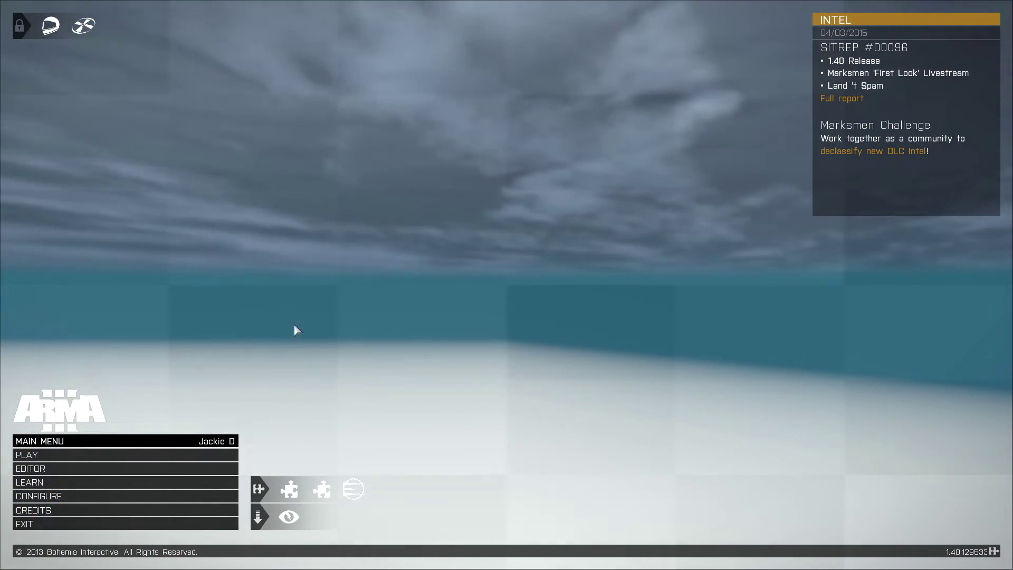
left_click(146, 501)
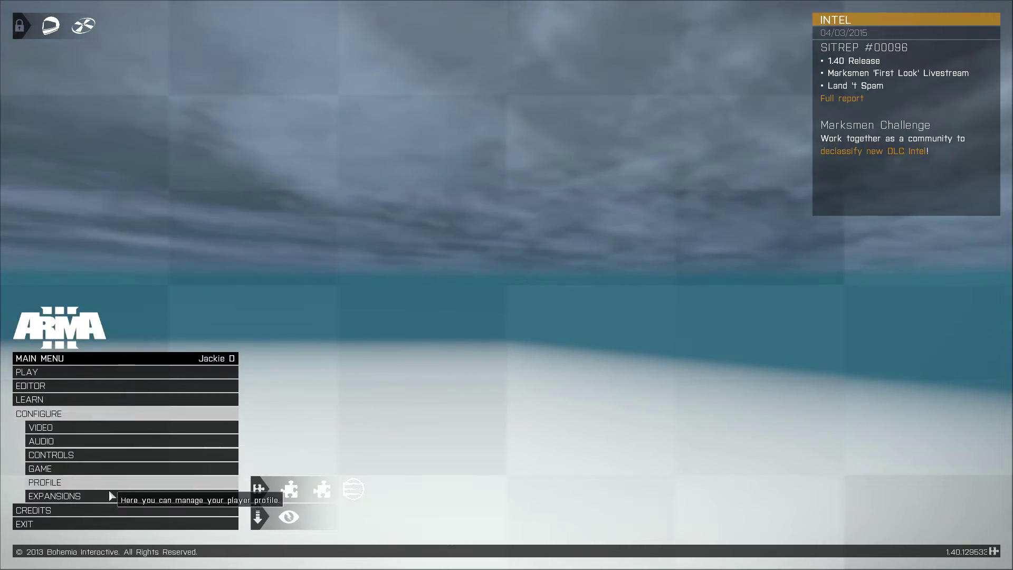
left_click(111, 498)
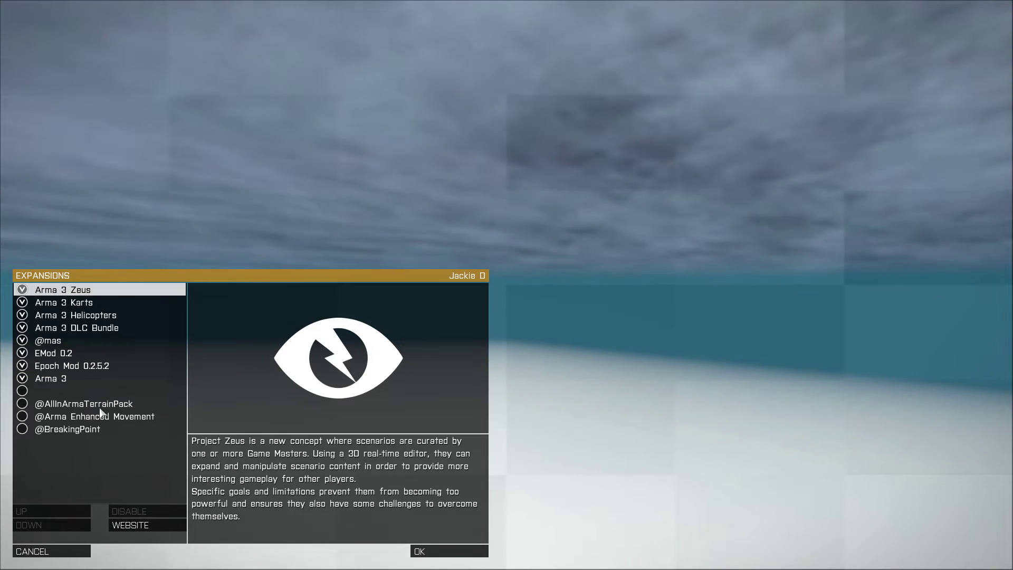
left_click(85, 405)
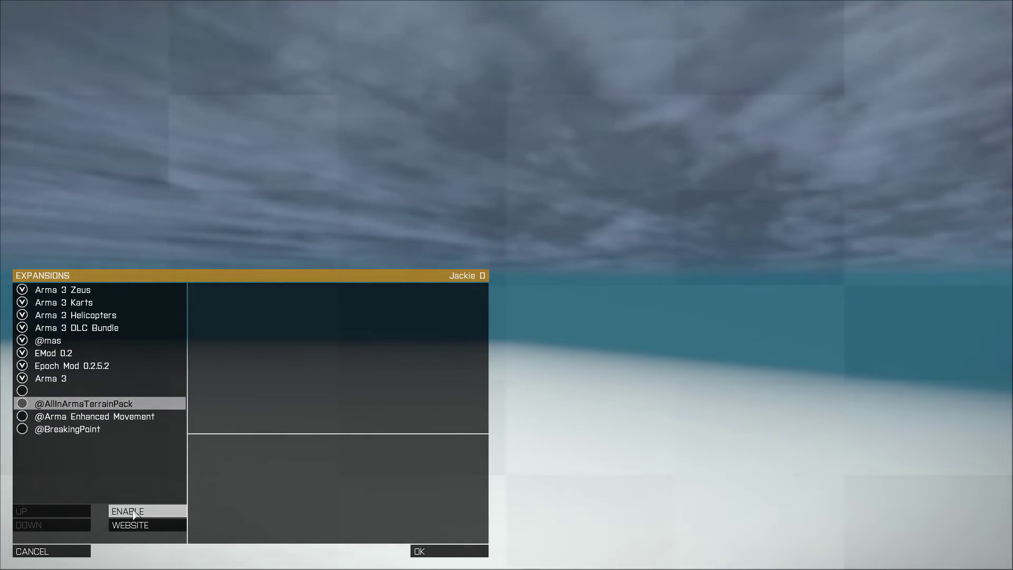
left_click(173, 510)
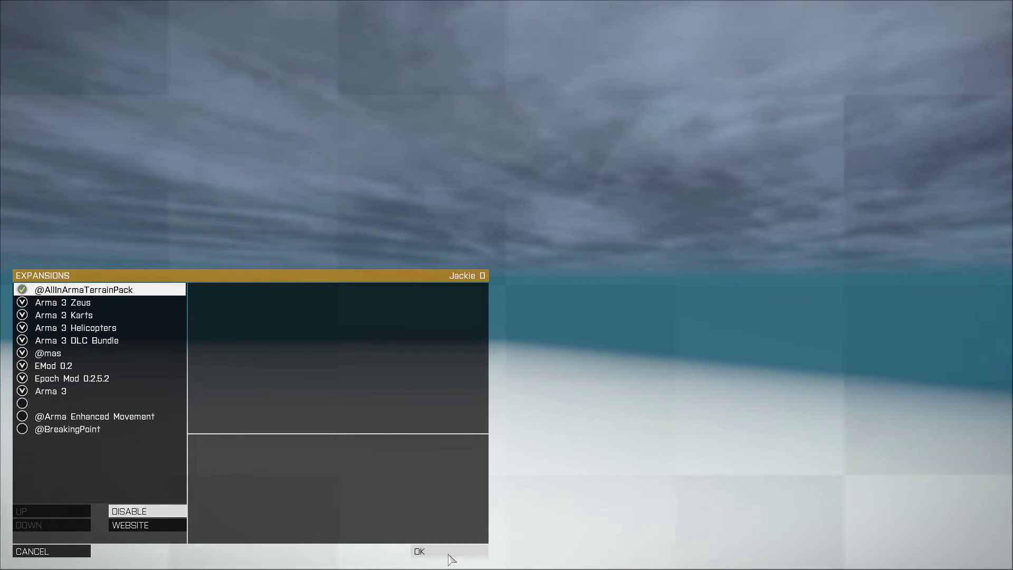
left_click(456, 552)
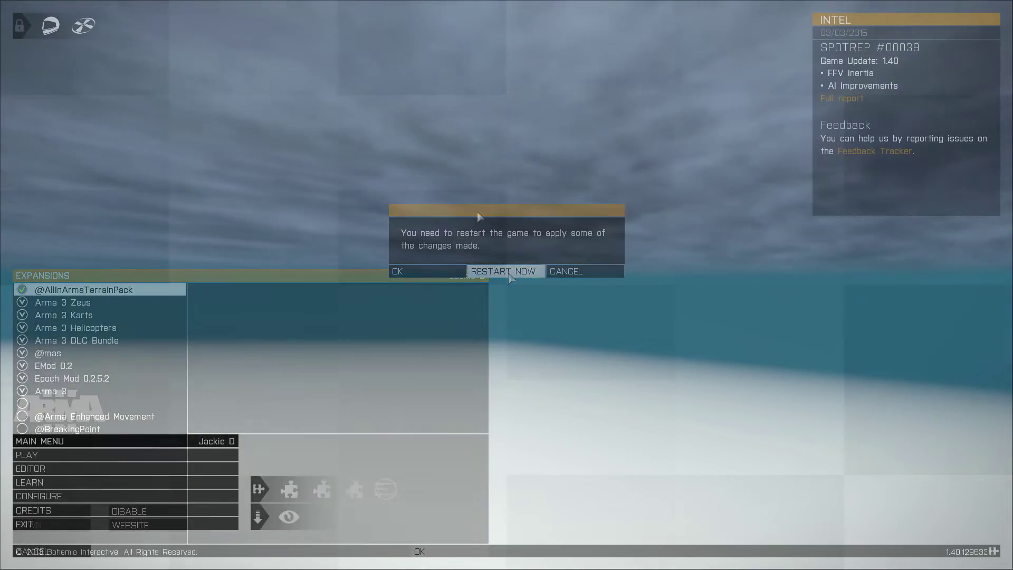
- Choose Restart Now so Arma 3 restarts with the terrain pack enabled
left_click(503, 271)
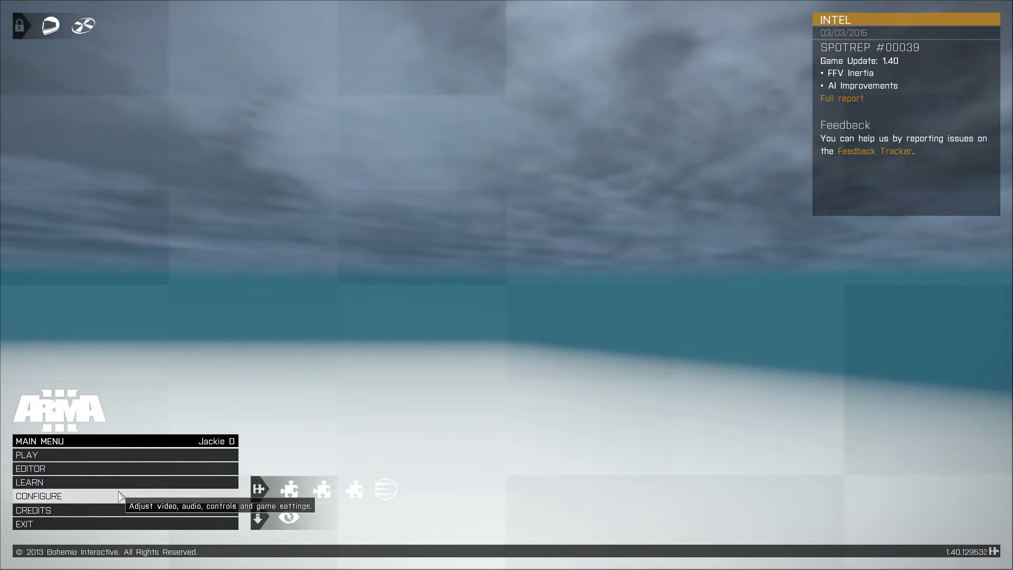
left_click(132, 469)
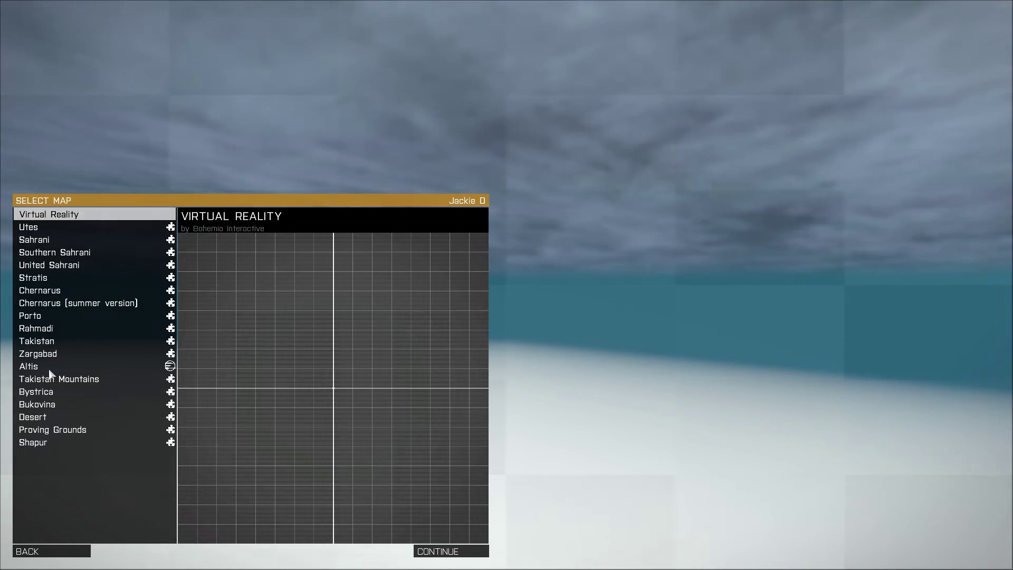
left_click(61, 265)
left_click(63, 252)
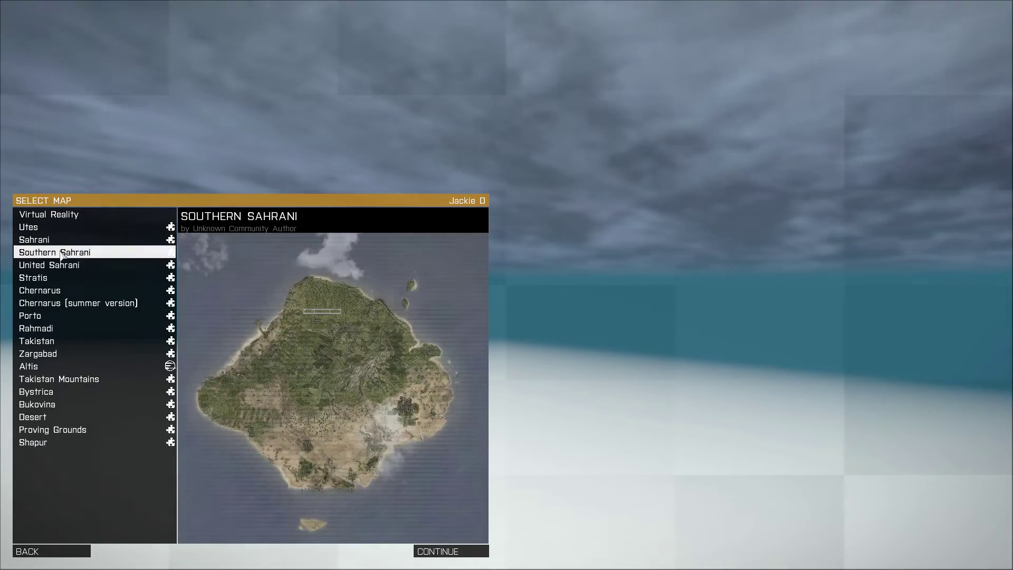
left_click(24, 240)
left_click(32, 227)
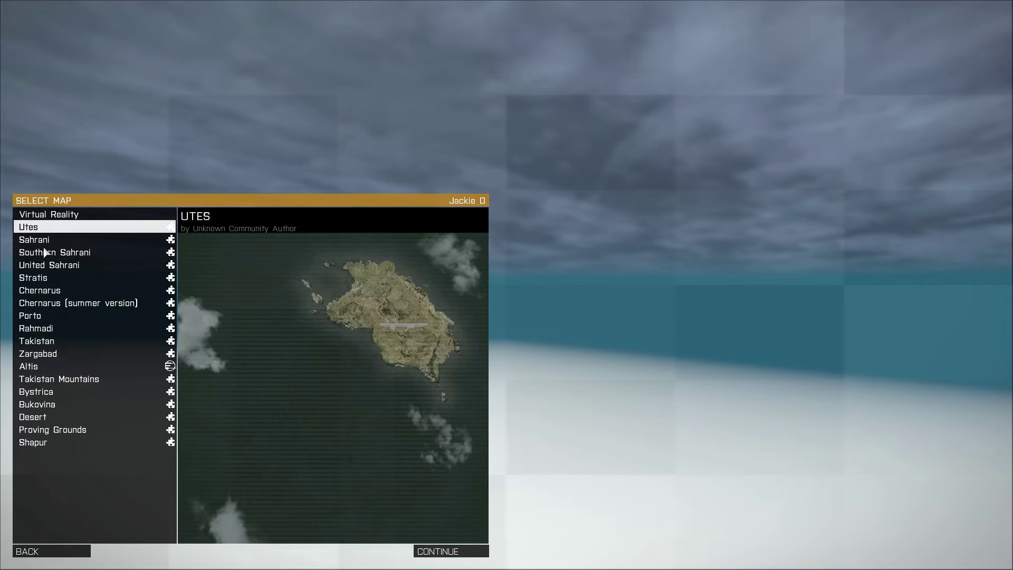
left_click(56, 291)
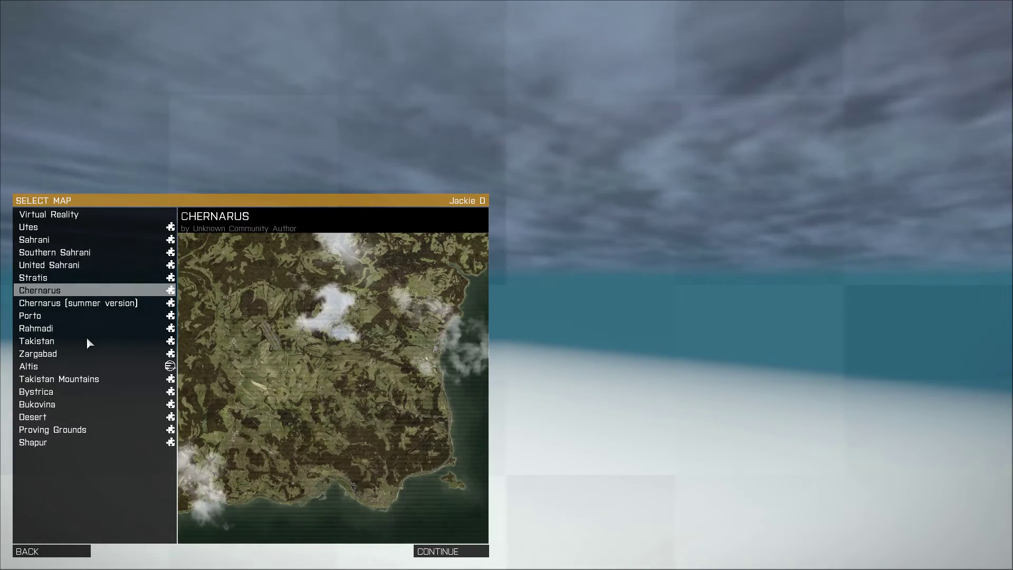
left_click(47, 344)
left_click(40, 364)
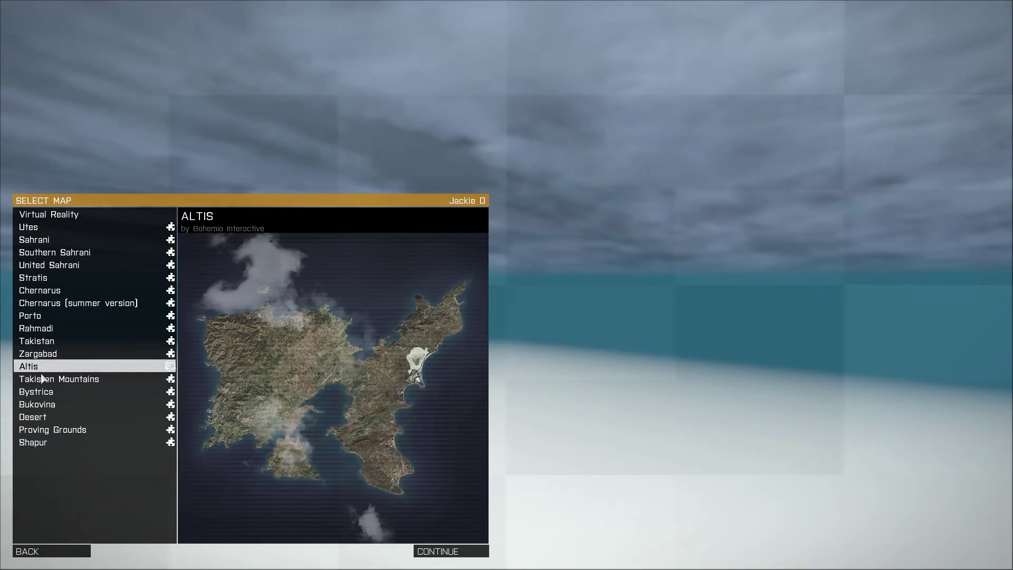
left_click(53, 391)
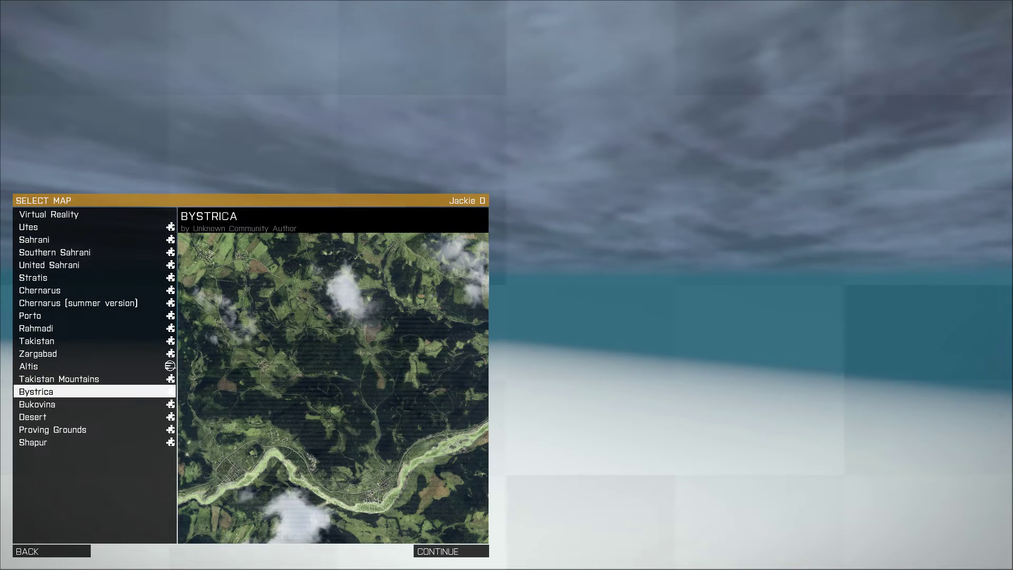
left_click(74, 551)
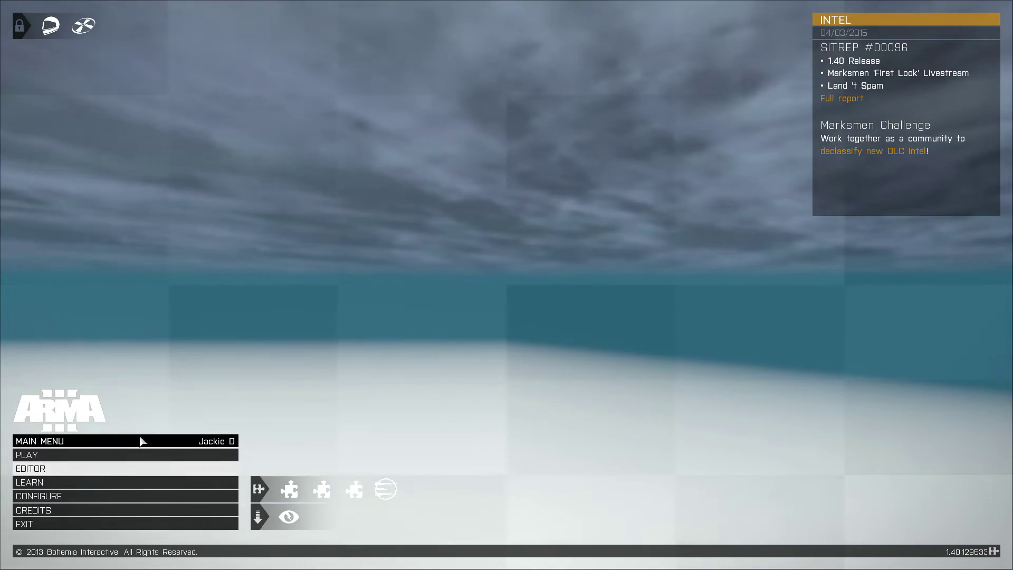
left_click(134, 497)
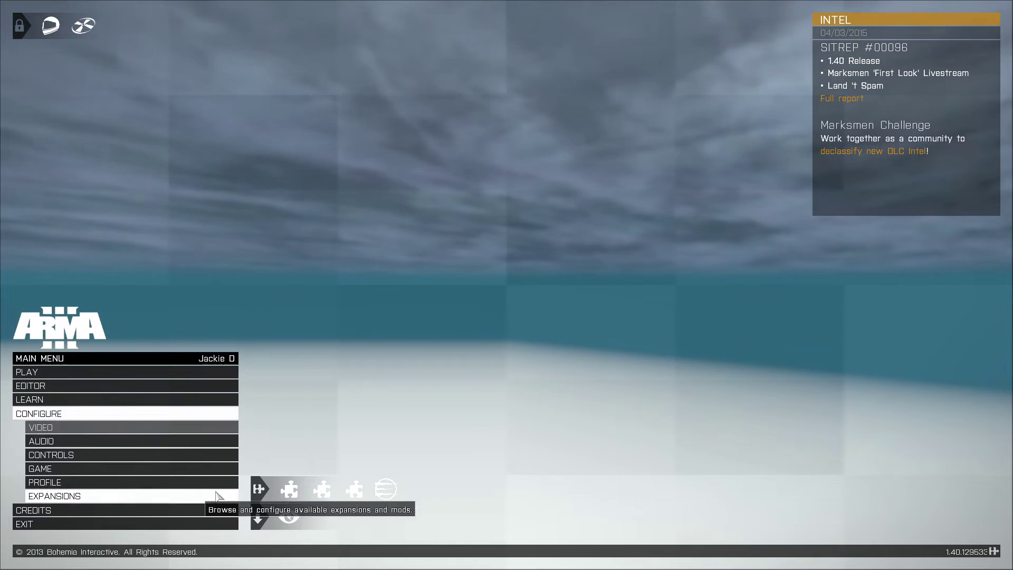
left_click(121, 498)
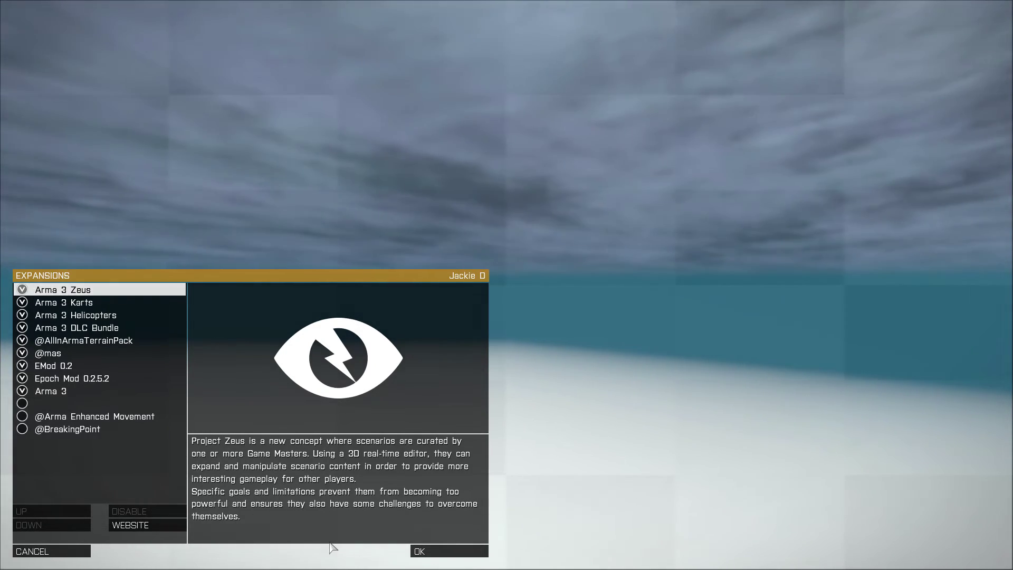
key("Escape")
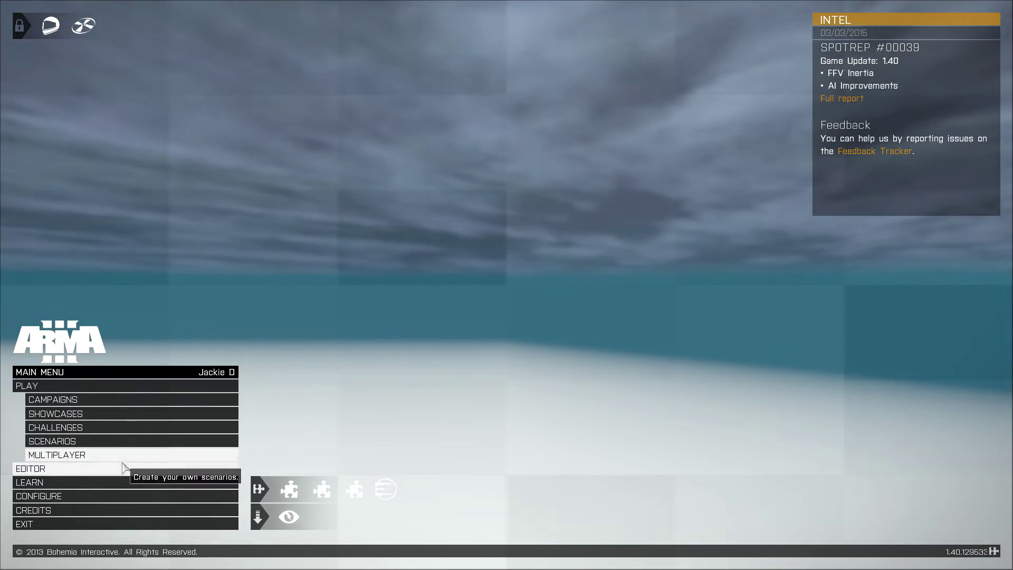
- In the Internet server browser, sort by ping and select the Epoch server requiring All In Arma terrain
left_click(124, 458)
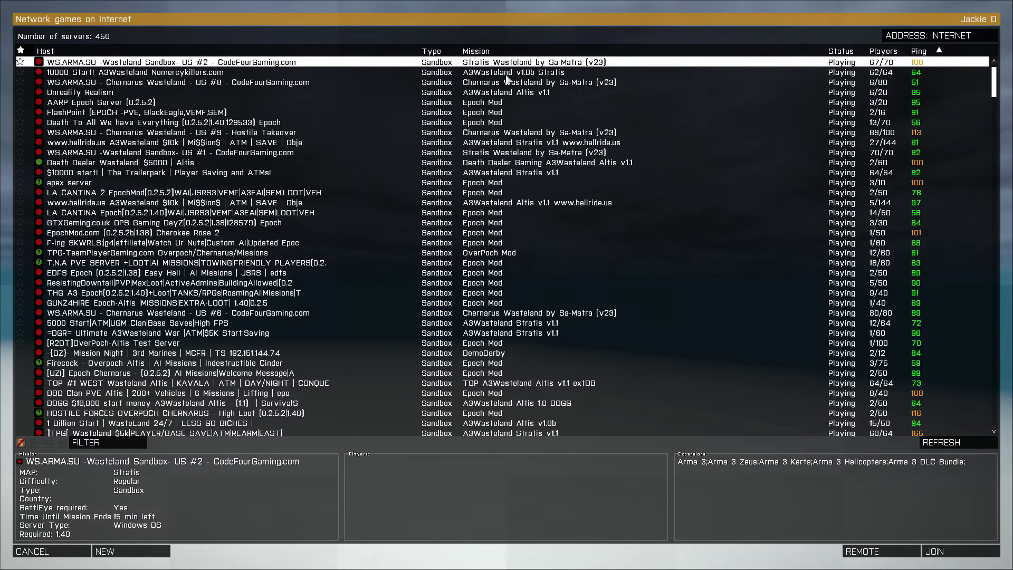
left_click(921, 51)
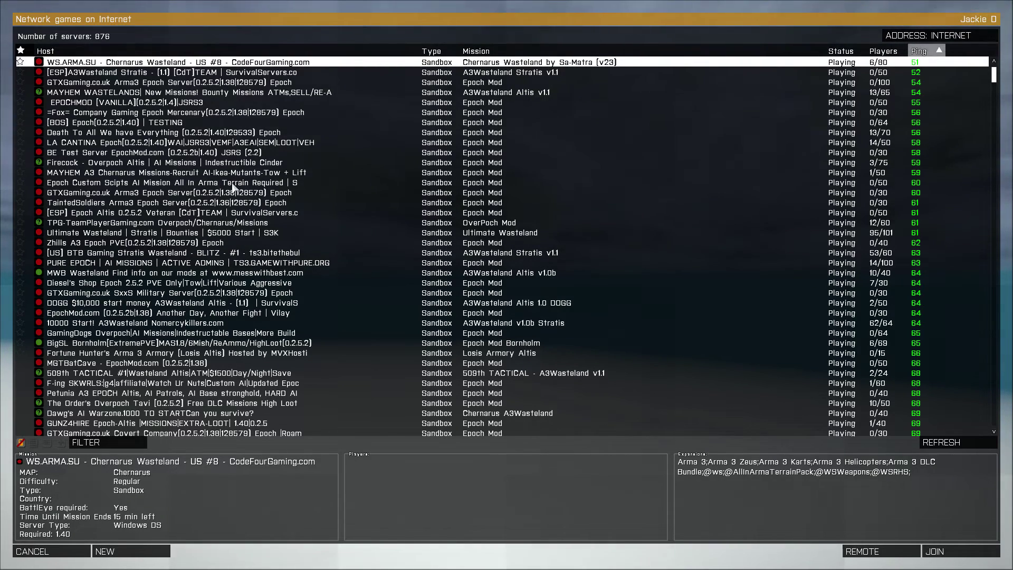
left_click(95, 182)
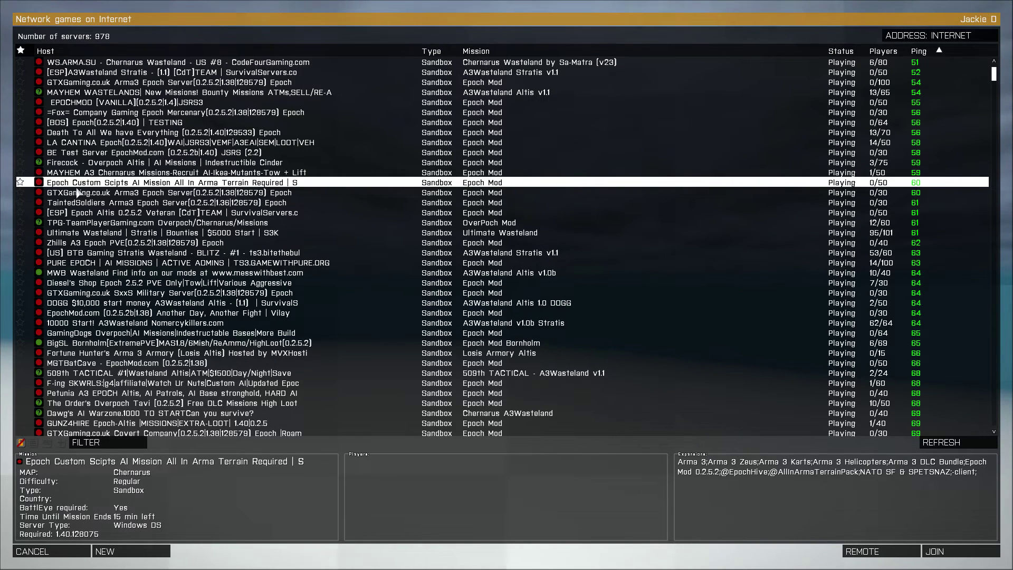